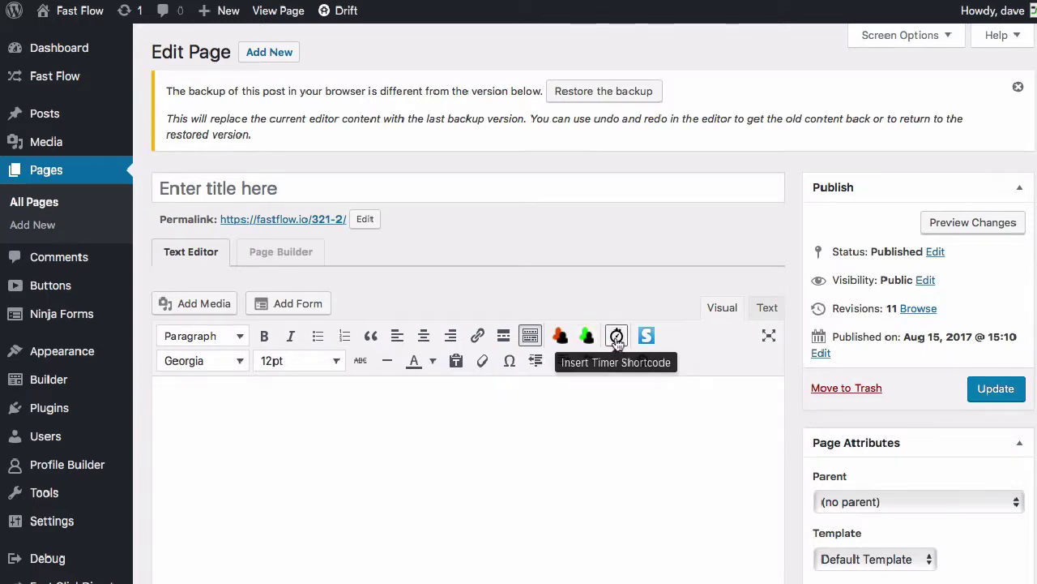
Step: Insert a 24h visitor countdown shortcode with Loop off and the default display style
left_click(616, 337)
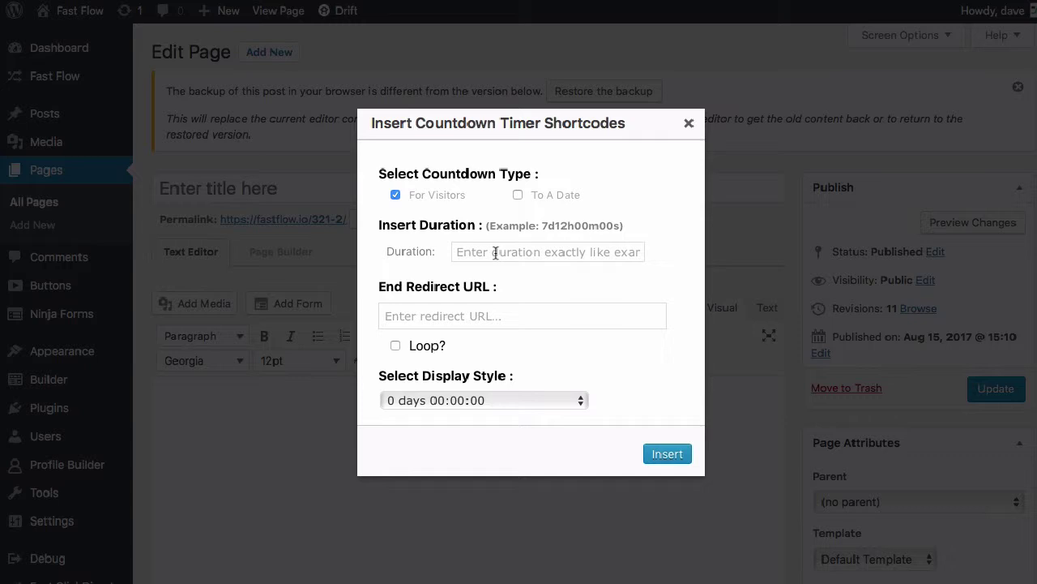
left_click(496, 253)
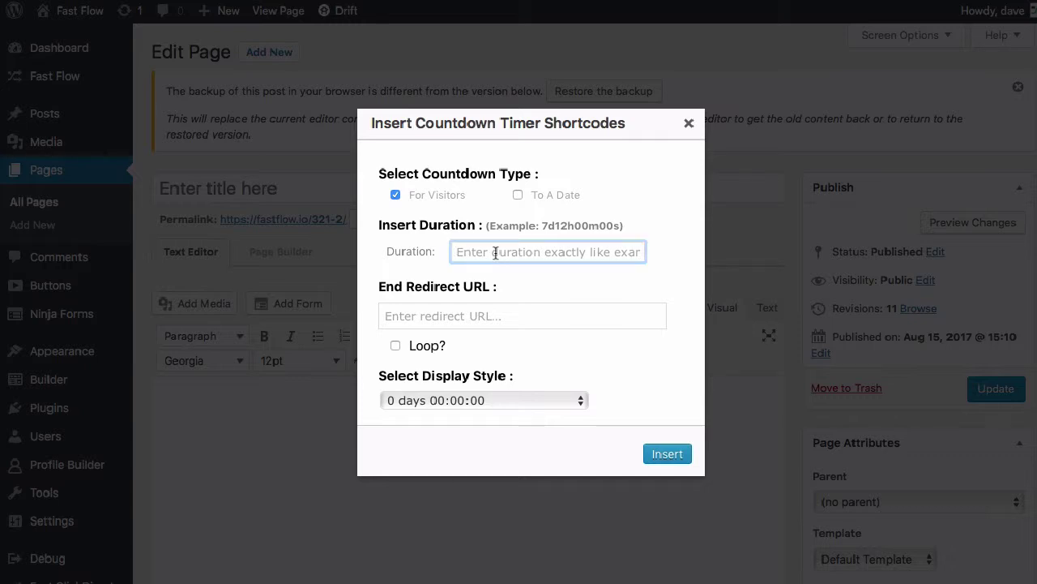
type("24h")
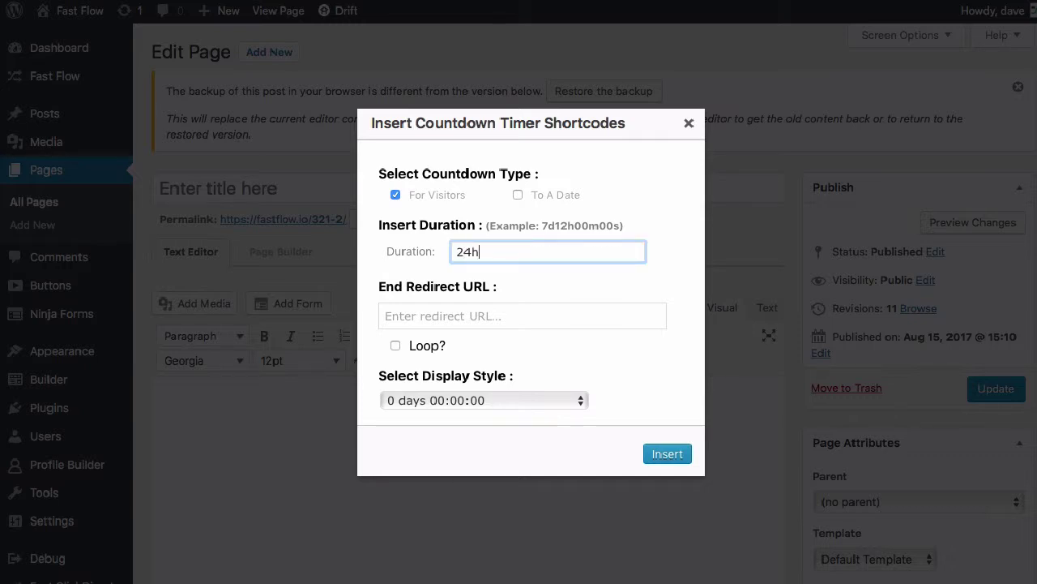
left_click(493, 317)
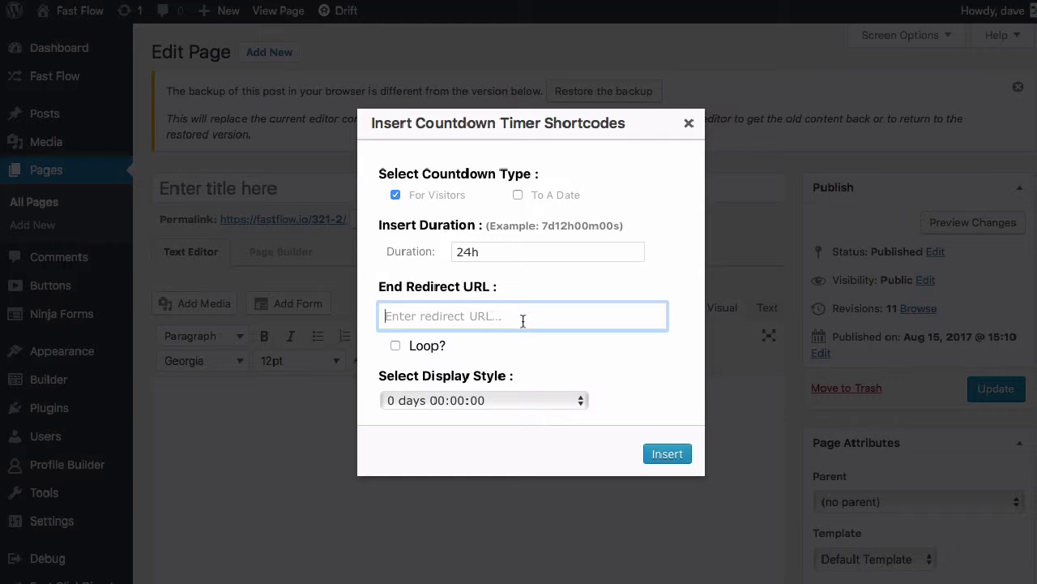
key("super+Tab")
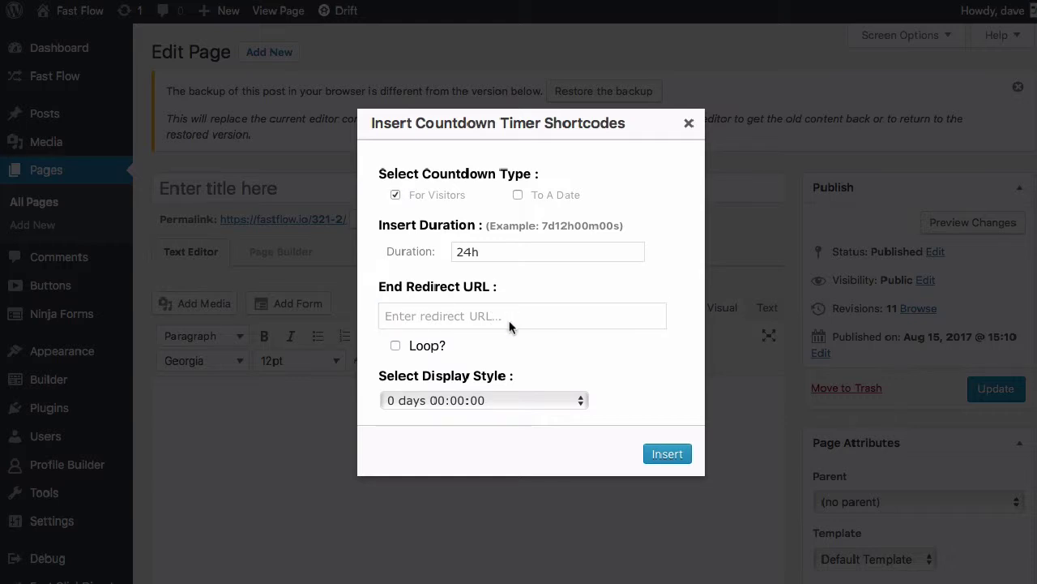
left_click(495, 316)
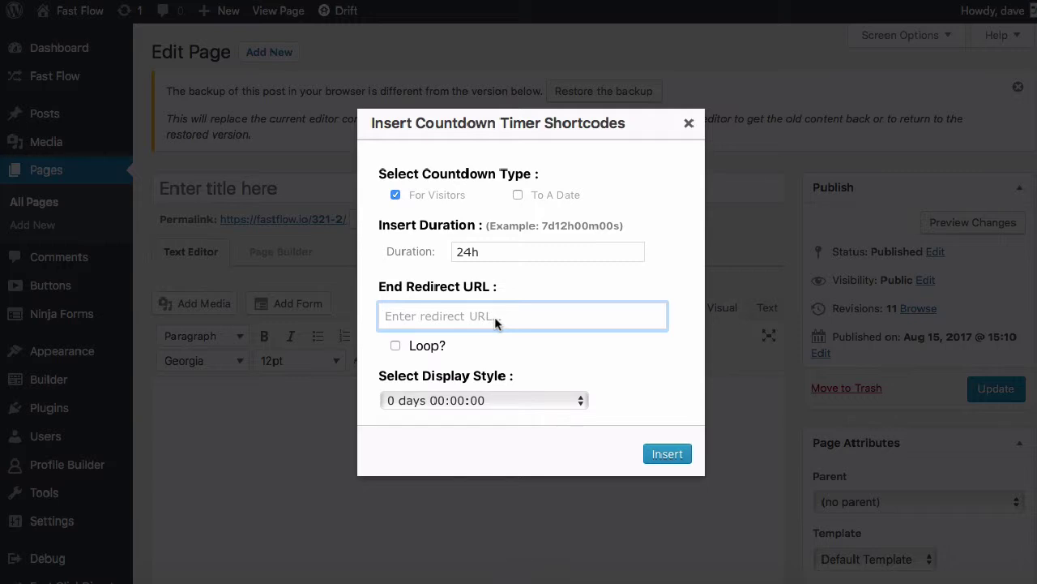
left_click(396, 346)
left_click(396, 345)
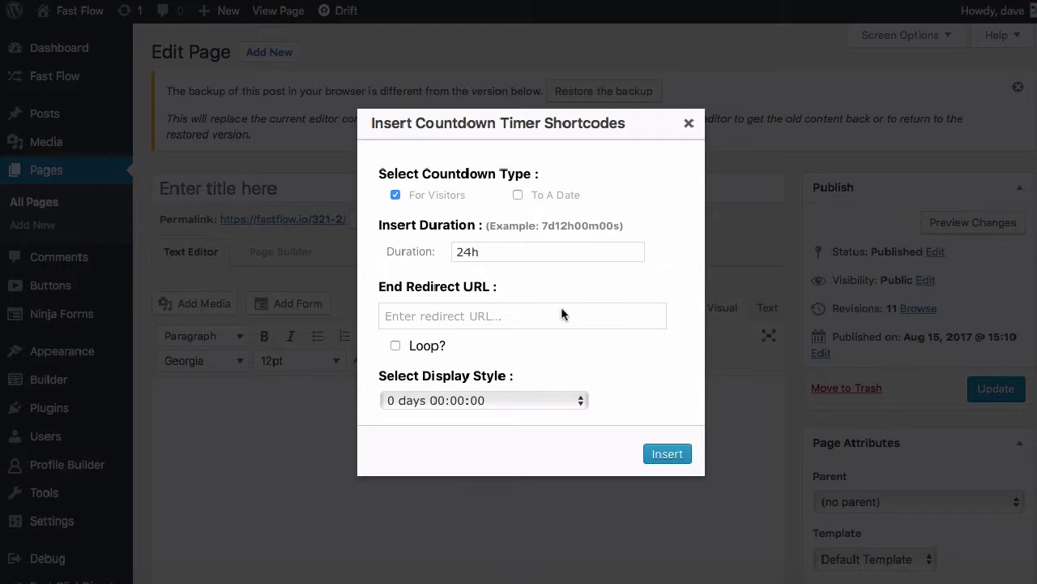
left_click(512, 398)
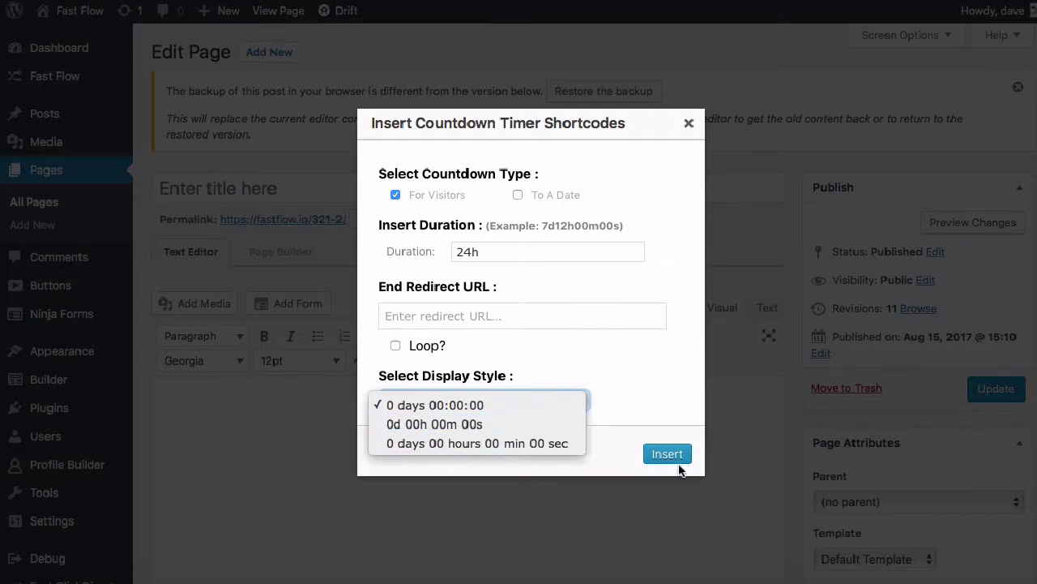
key("Escape")
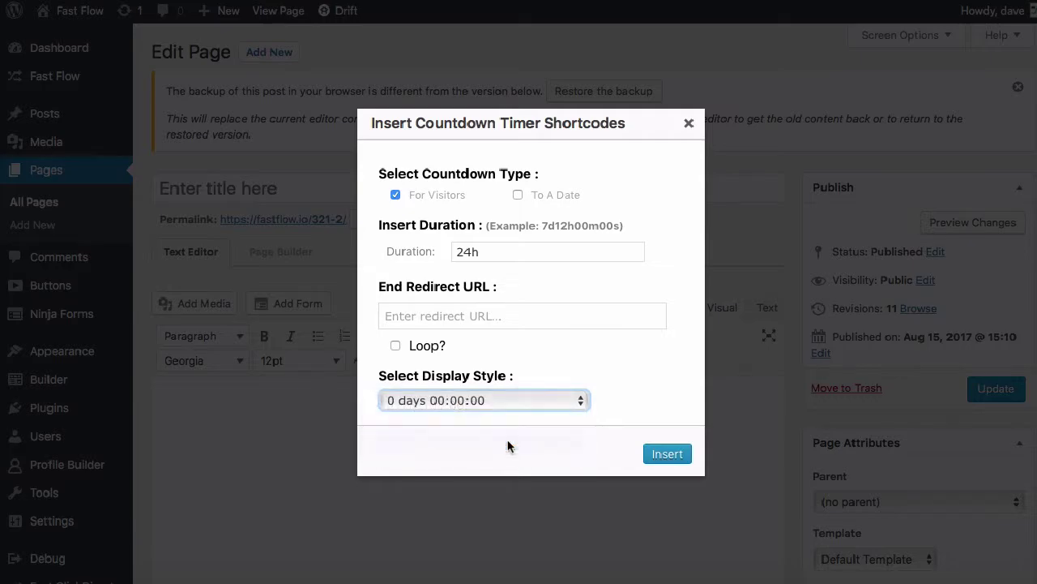
left_click(679, 455)
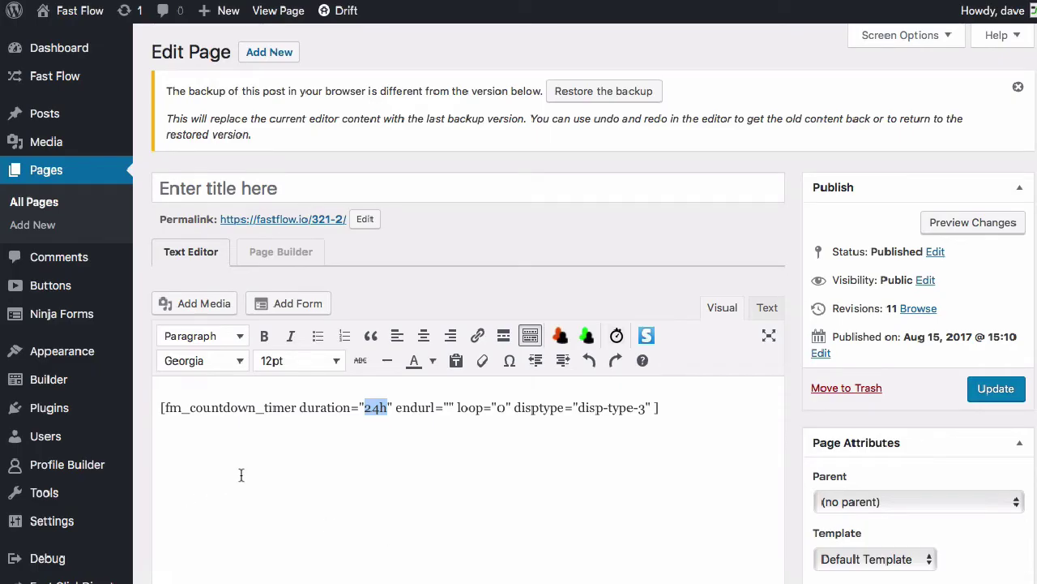
left_click(374, 408)
left_click(502, 407)
Step: Update the page and check the 24-hour countdown on the live site
left_click(995, 395)
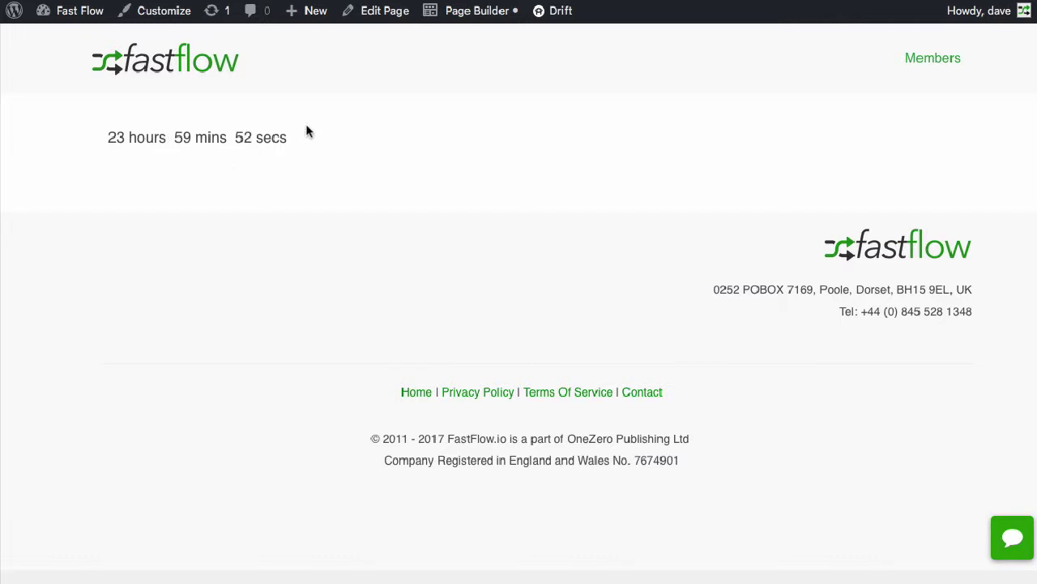
key("ctrl+r")
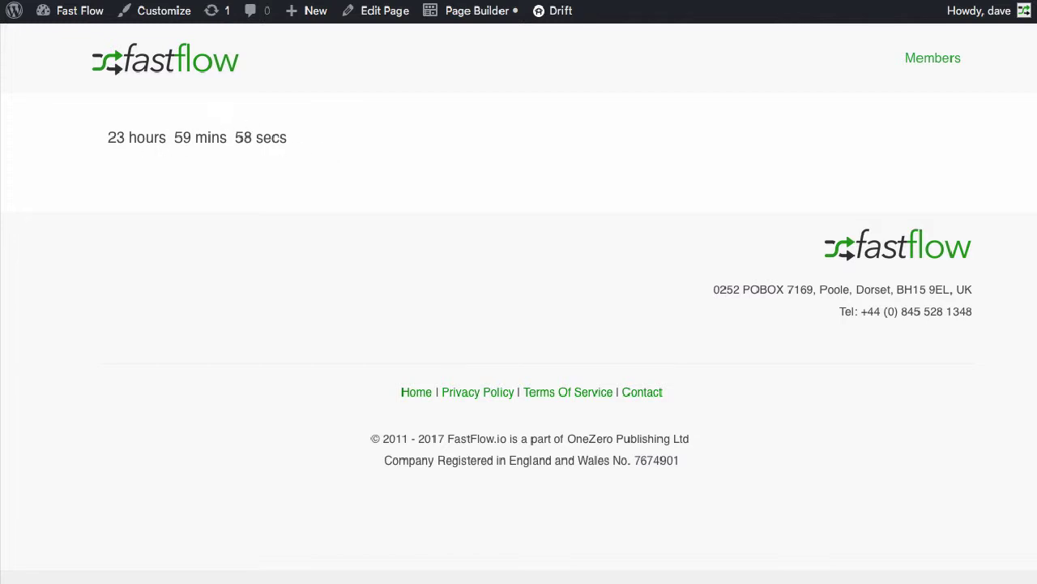
key("super+l")
key("Escape")
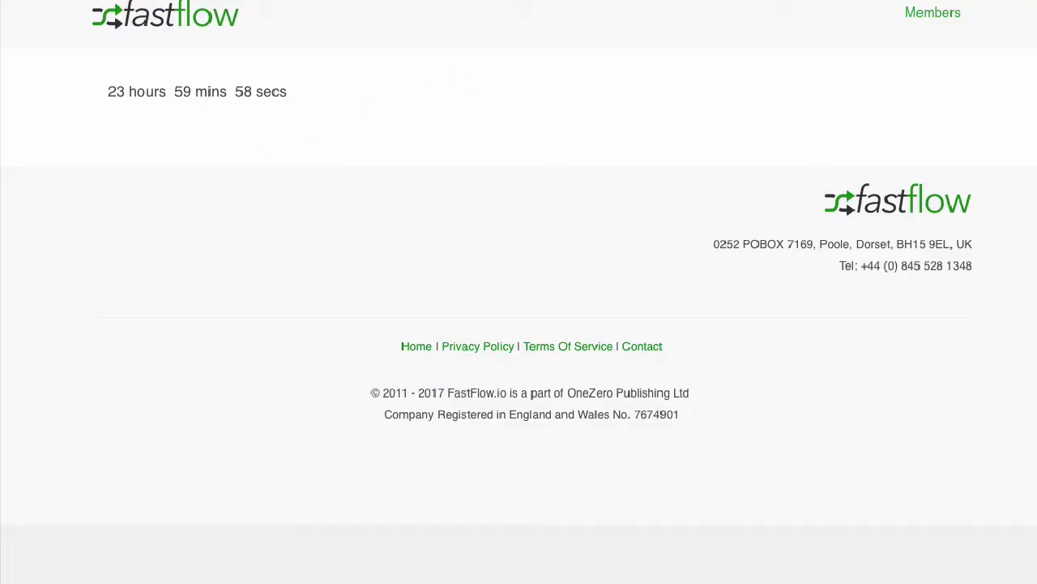
key("super+l")
key("Escape")
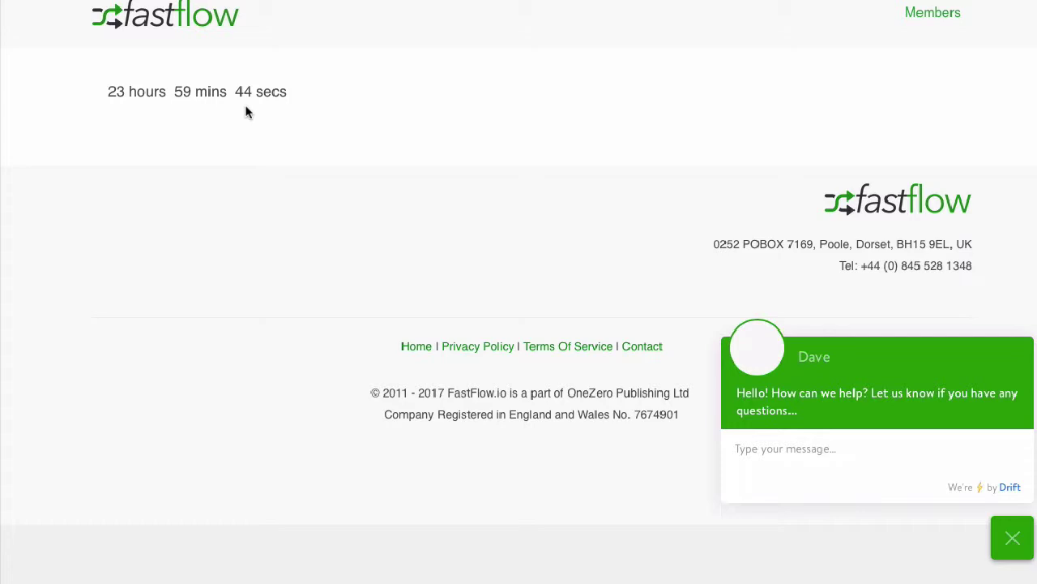
left_click(1012, 538)
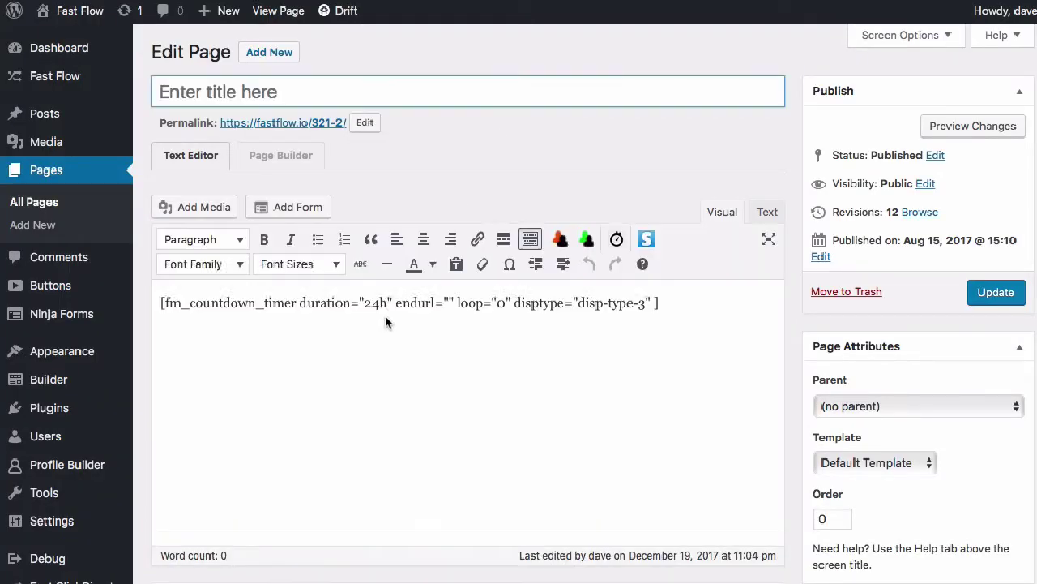
Step: Replace the old shortcode with a date countdown ending 12-25-2017
triple_click(389, 311)
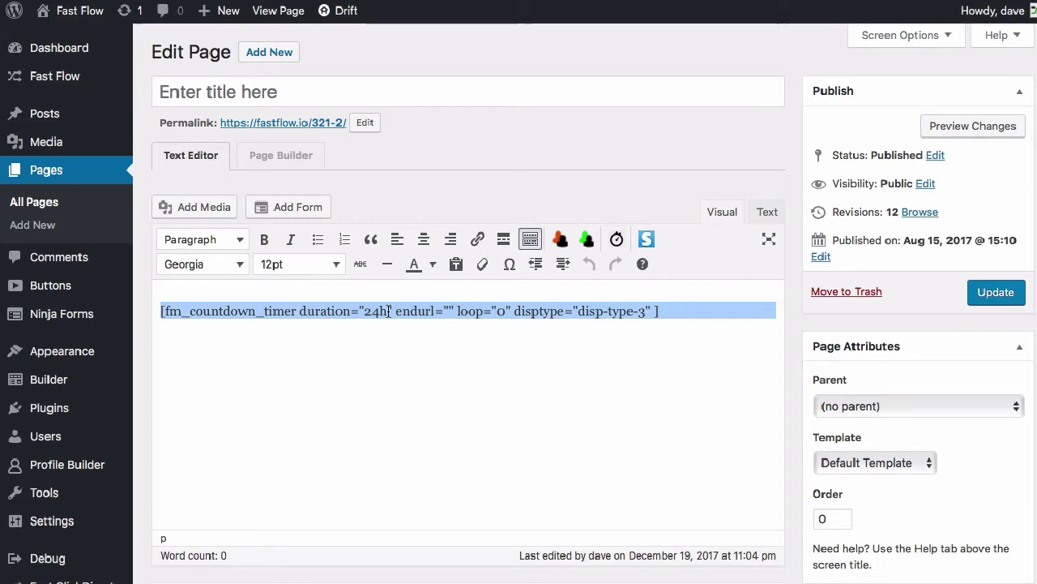
key("BackSpace")
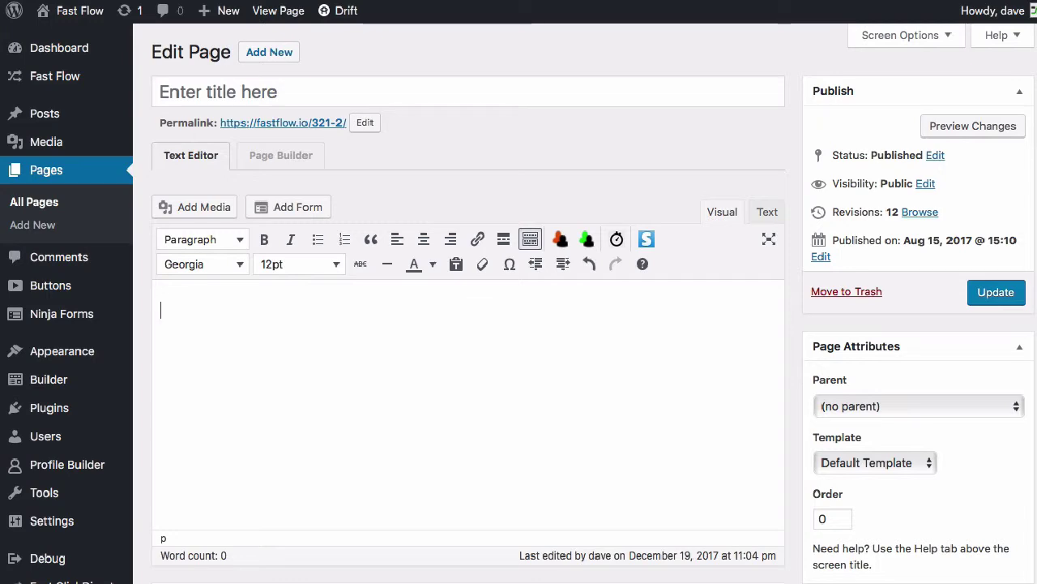
left_click(616, 239)
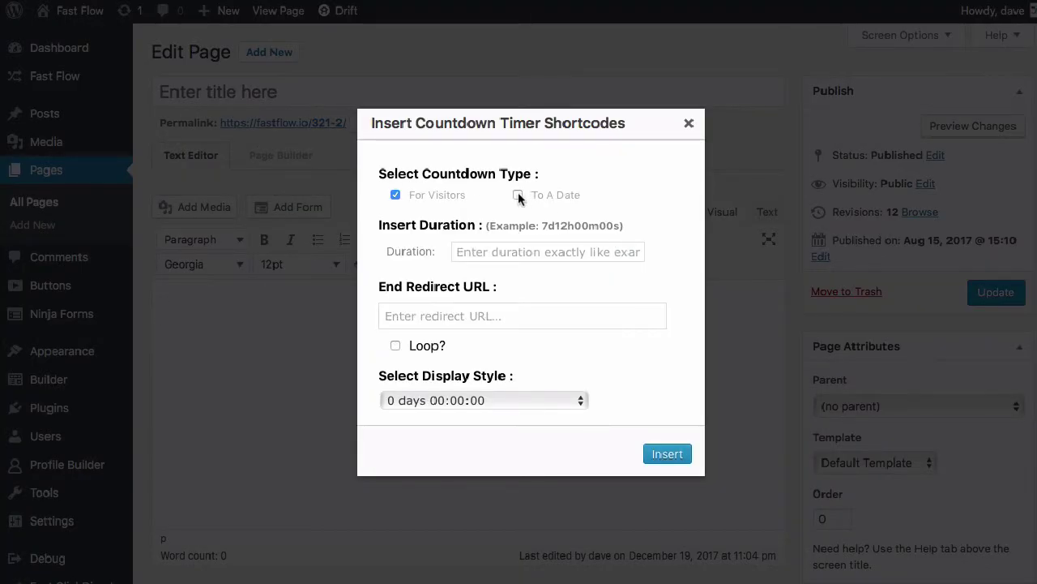
left_click(518, 194)
left_click(476, 248)
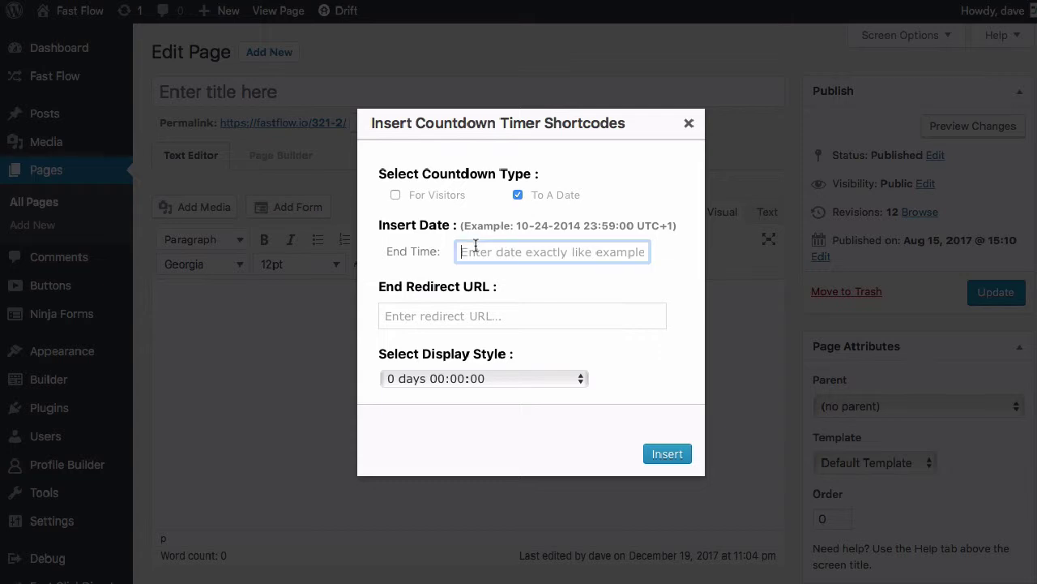
left_click(518, 224)
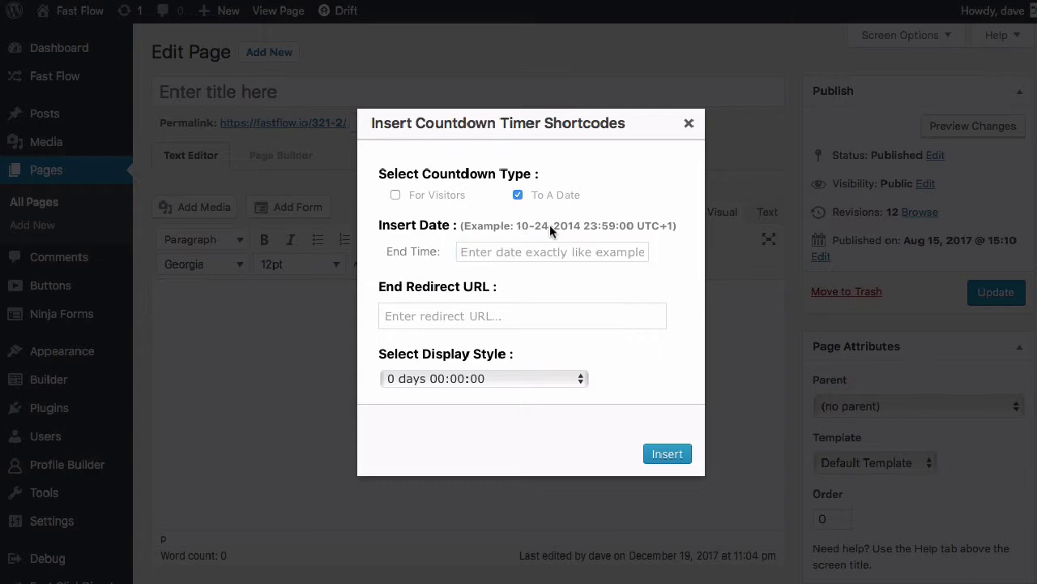
left_click(505, 250)
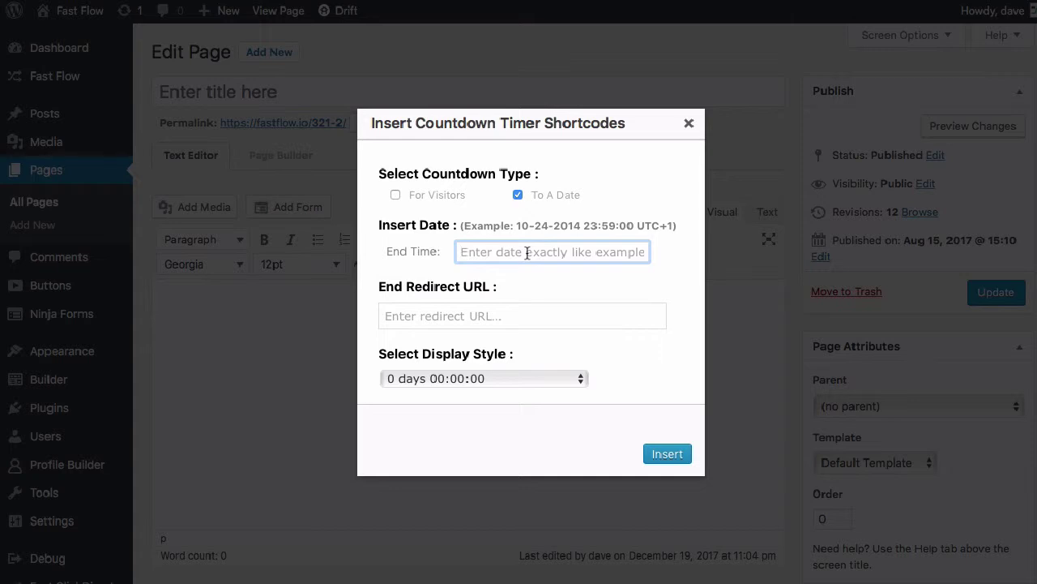
type("12-")
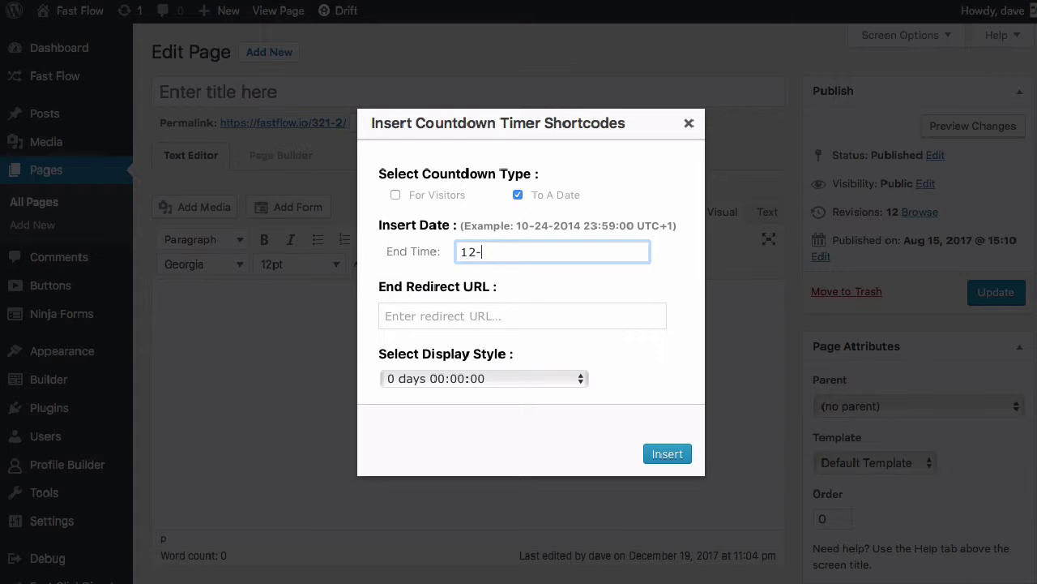
type("25-2017")
Step: Choose the 0d 00h 00m 00s display style and insert the date countdown shortcode
left_click(556, 316)
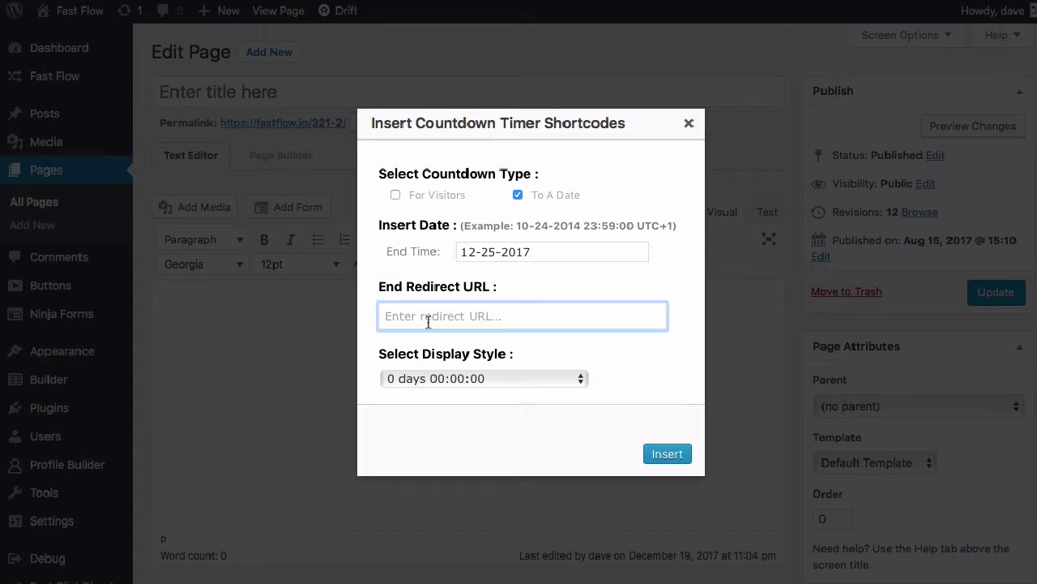
left_click(484, 373)
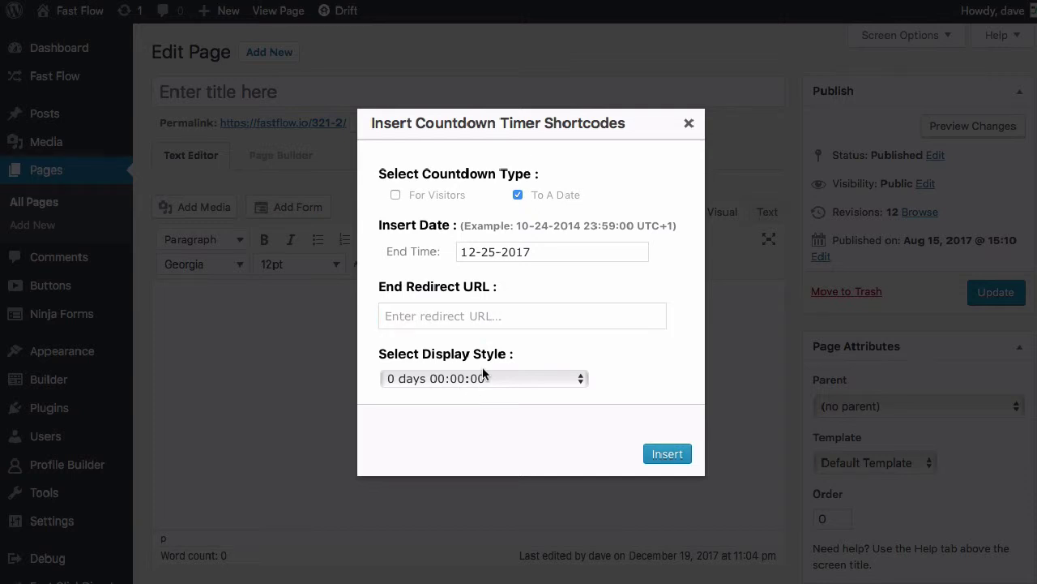
left_click(482, 375)
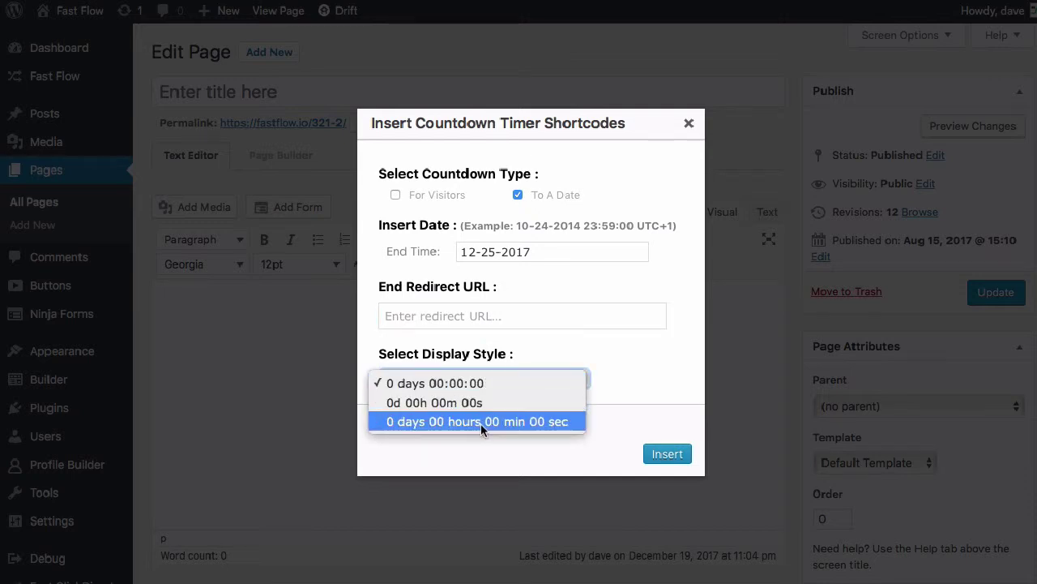
left_click(466, 403)
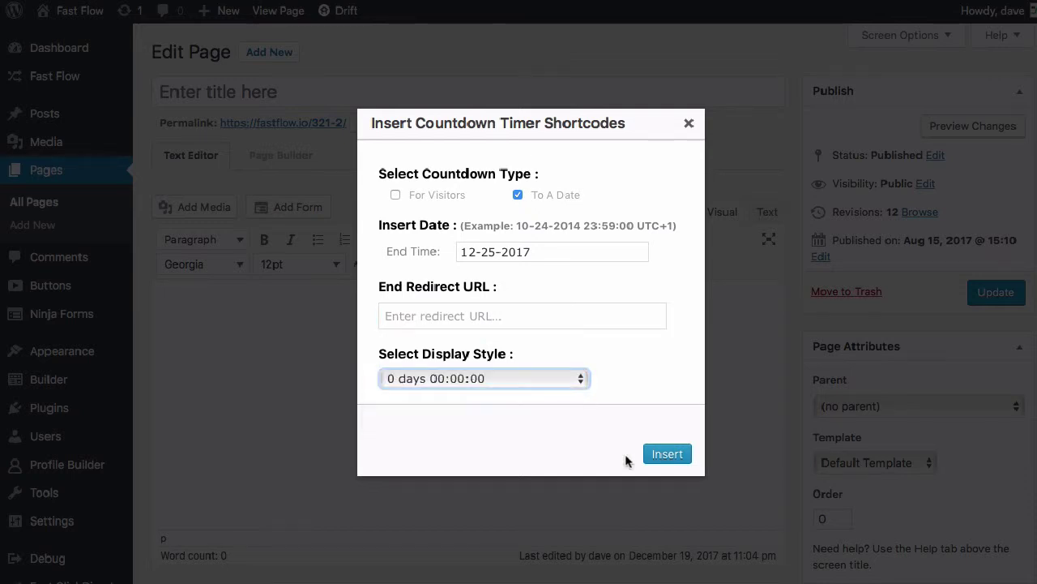
left_click(669, 455)
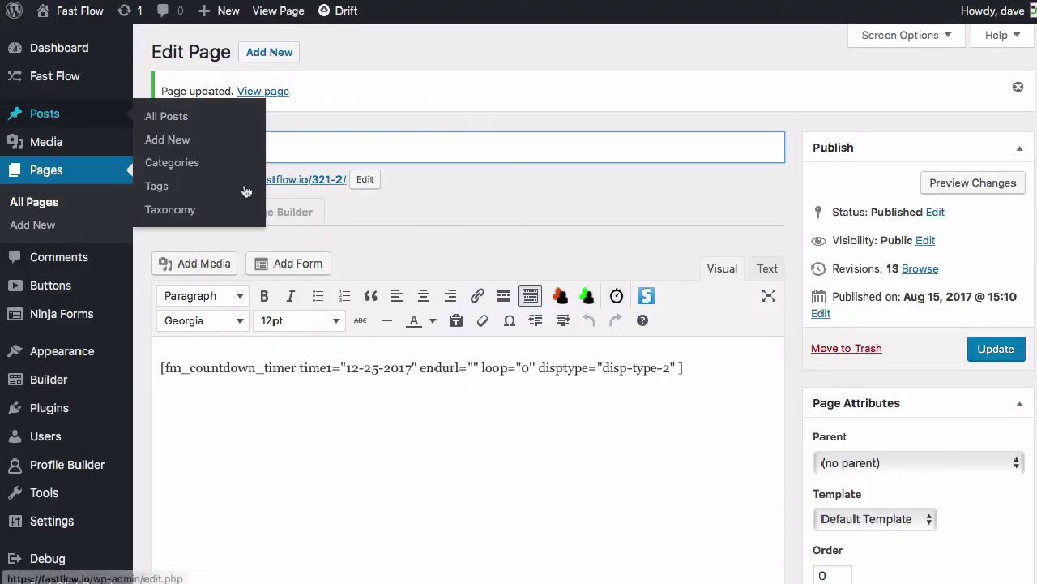
Step: Place the cursor on a new line below the 12-25-2017 date shortcode
left_click(409, 420)
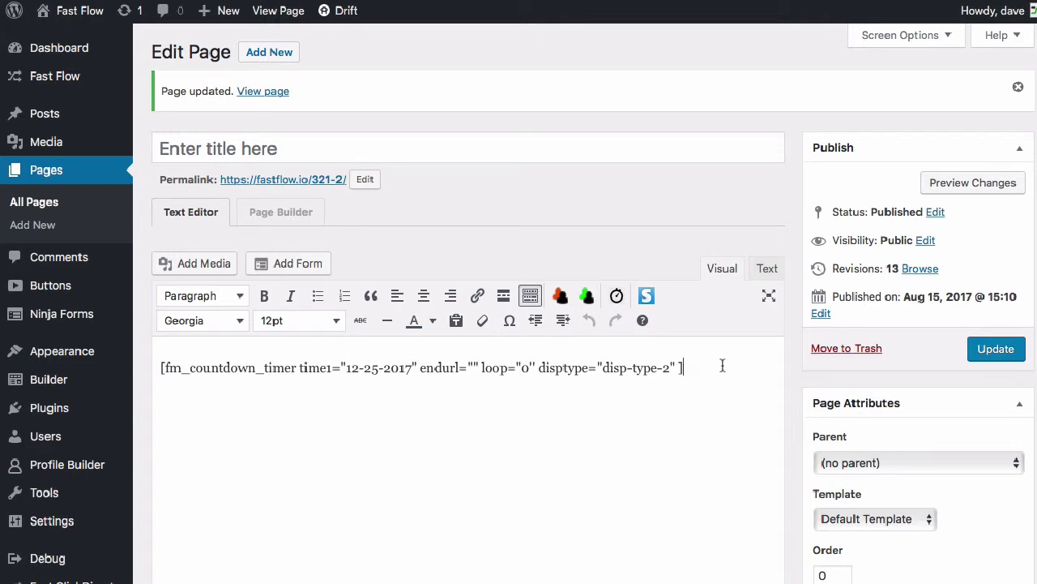
Step: Insert a looping 15s visitor countdown in 0 days 00:00:00 style and update the page
left_click(616, 296)
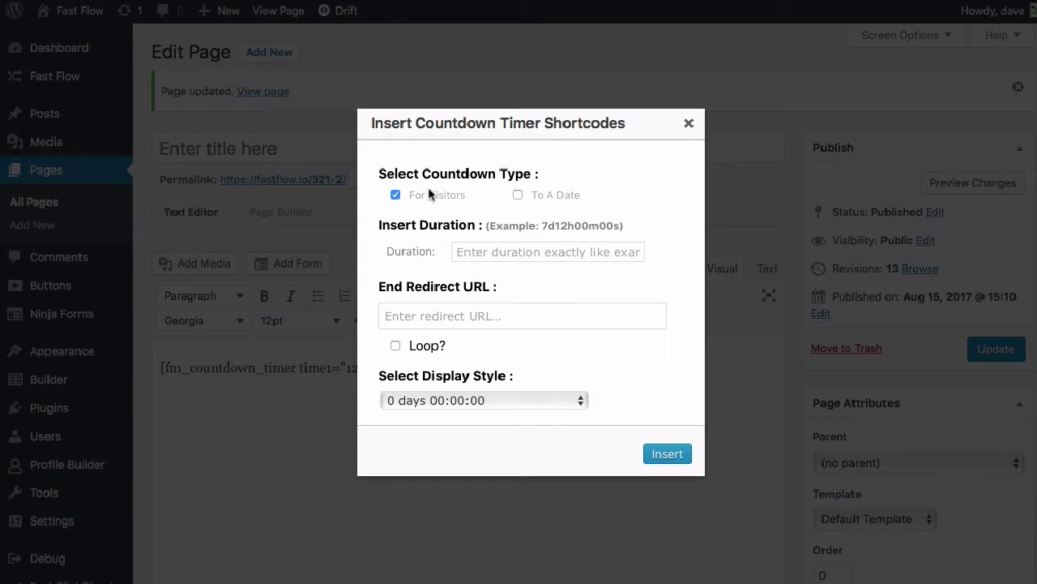
left_click(504, 256)
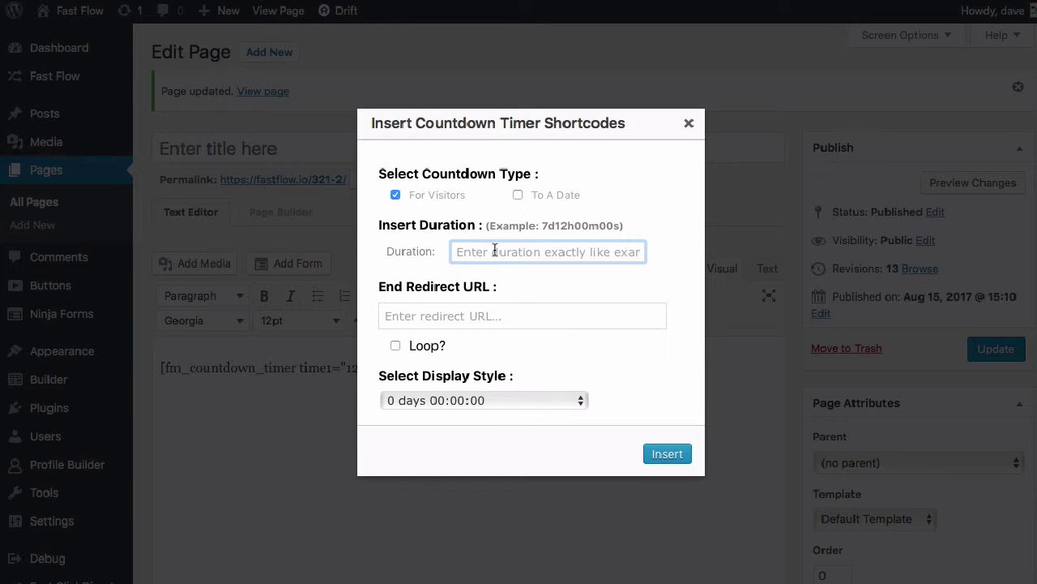
type("15")
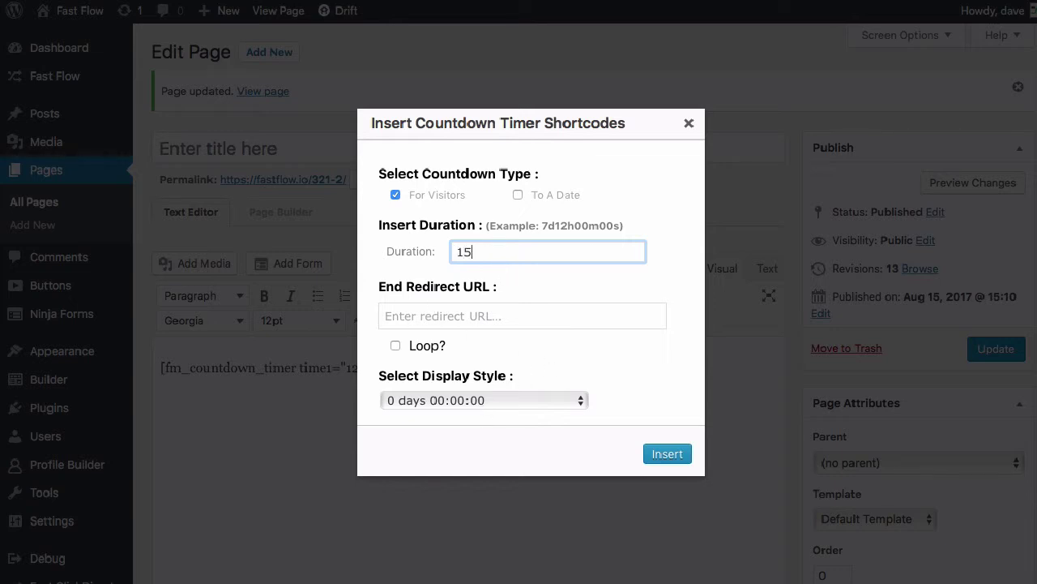
type("s")
left_click(396, 346)
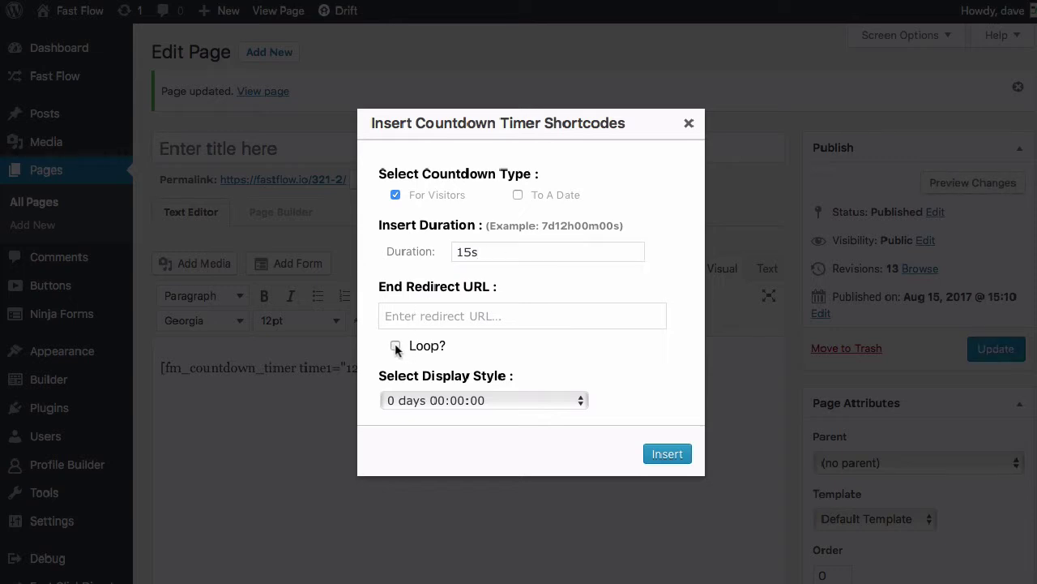
left_click(486, 402)
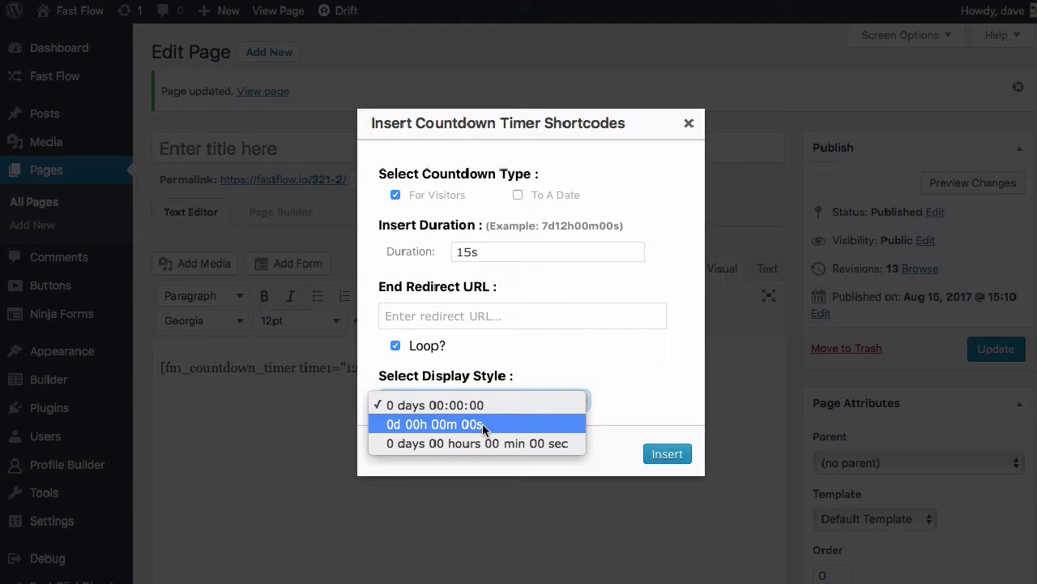
left_click(478, 405)
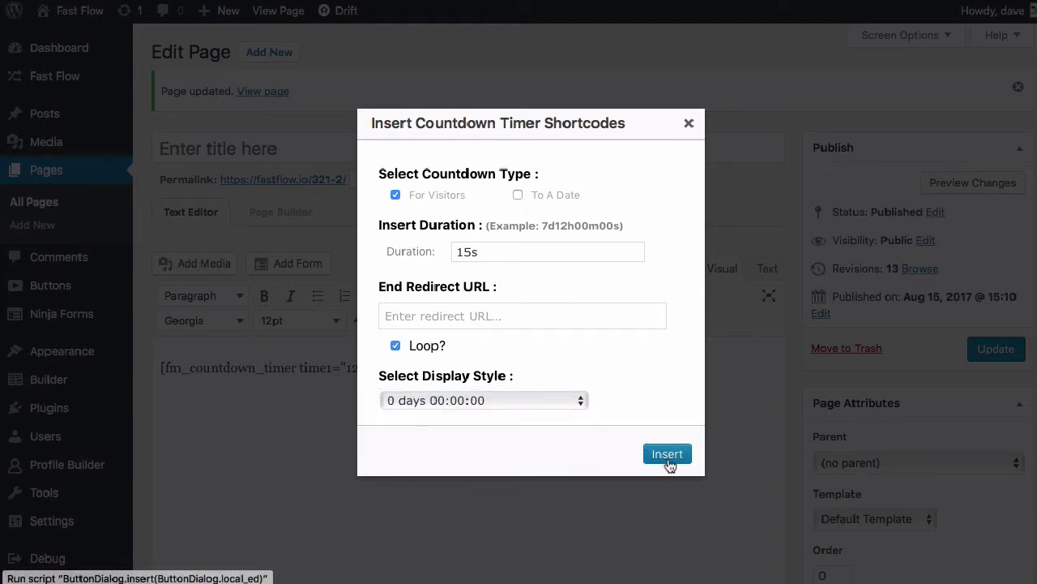
left_click(667, 457)
left_click(994, 355)
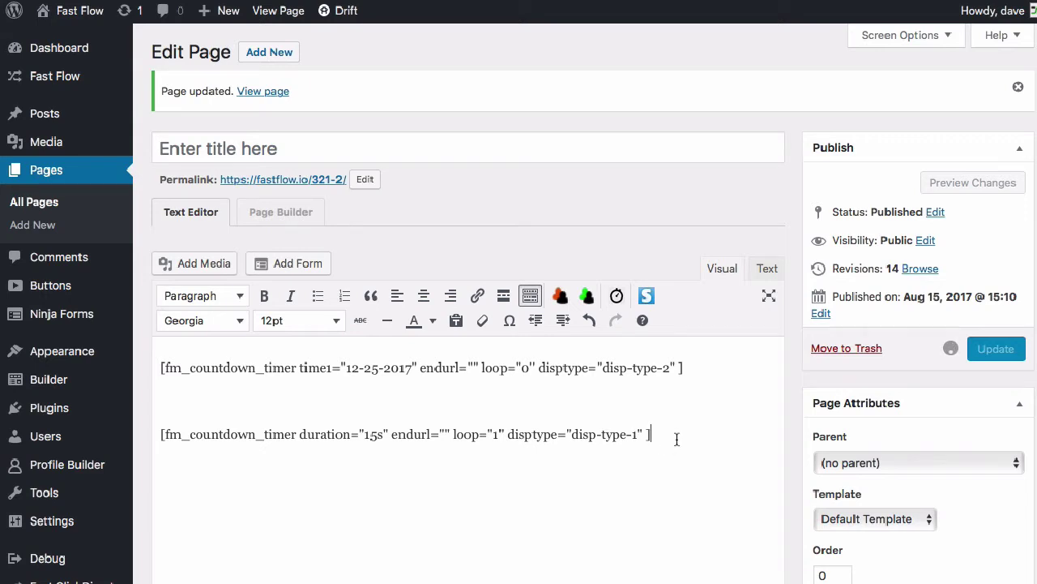
Step: Add 'to the next price increase' after the 15s shortcode; set date line Heading 2, visitor line Heading 3
type("to the next price increase")
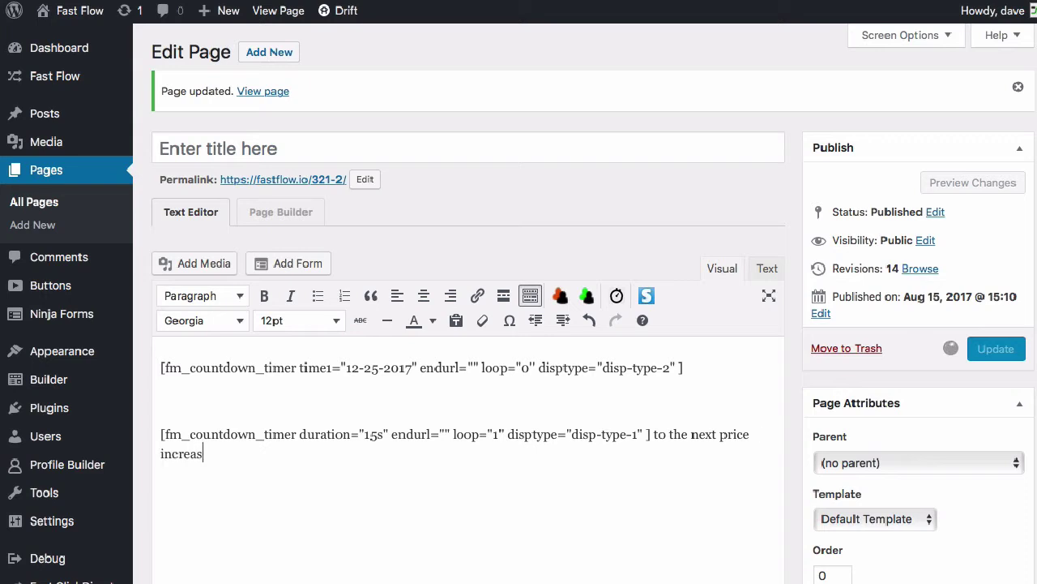
triple_click(524, 367)
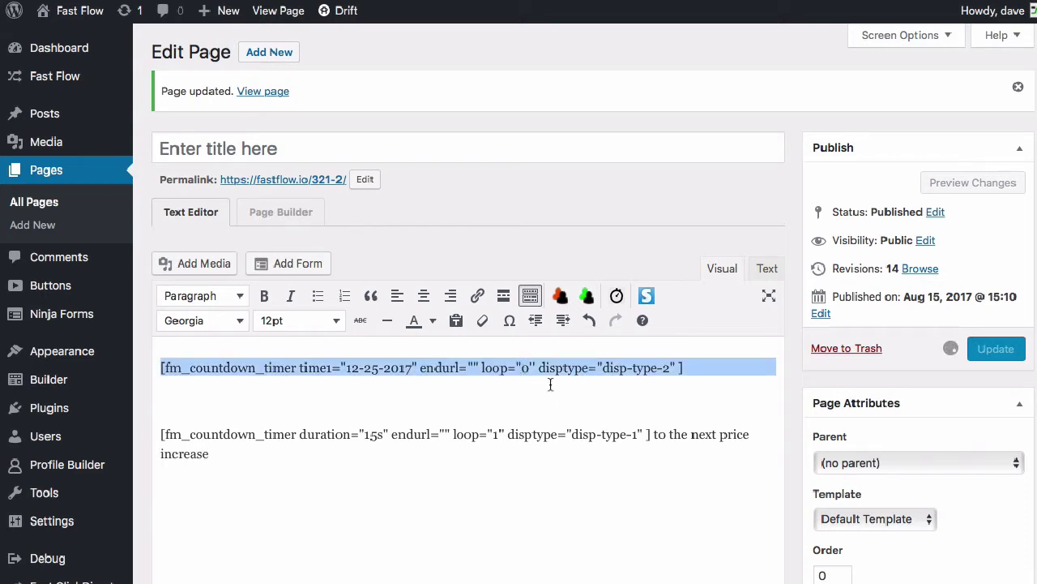
left_click(220, 305)
left_click(215, 398)
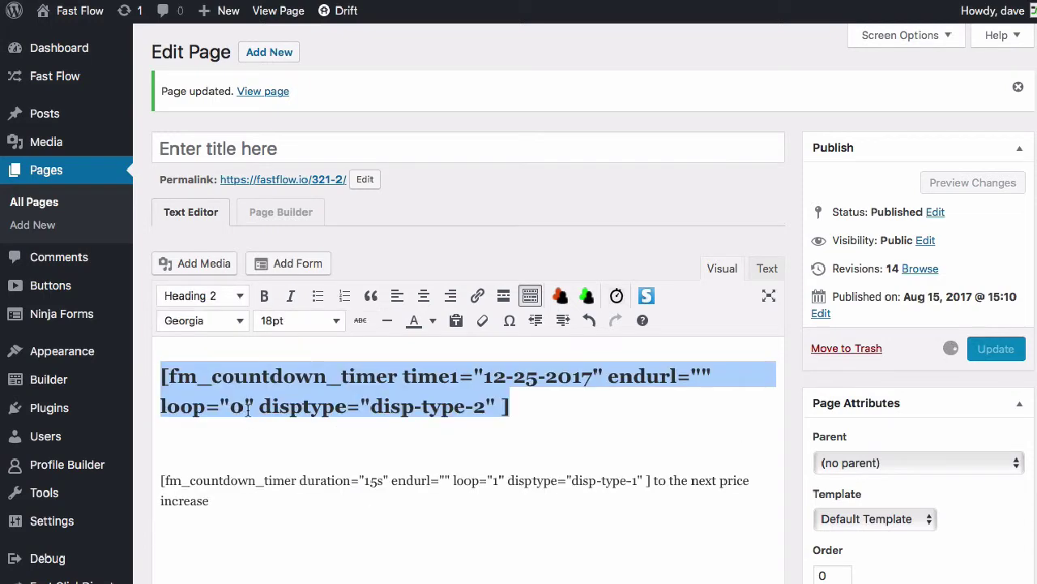
triple_click(269, 490)
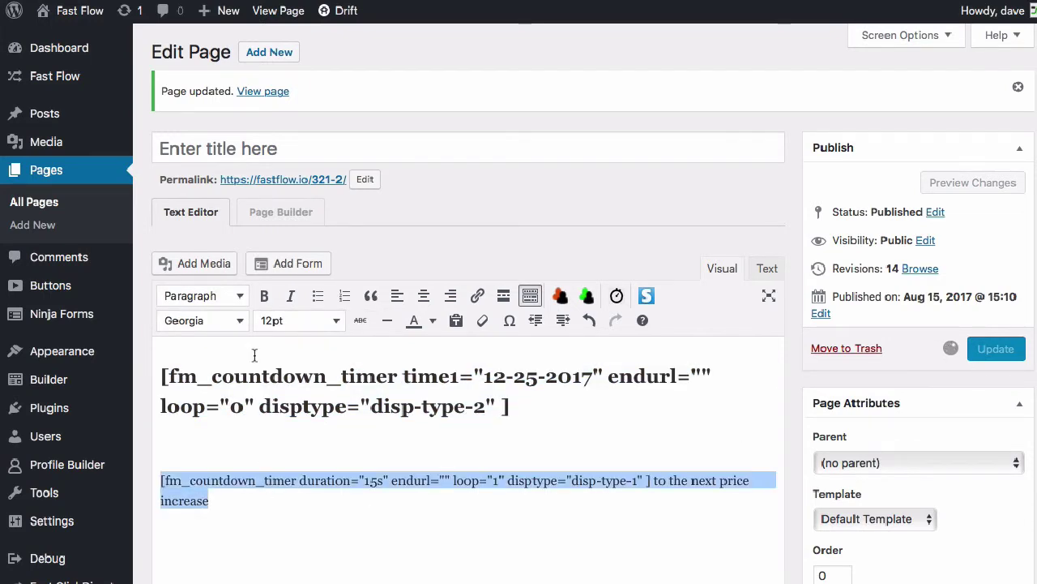
left_click(231, 305)
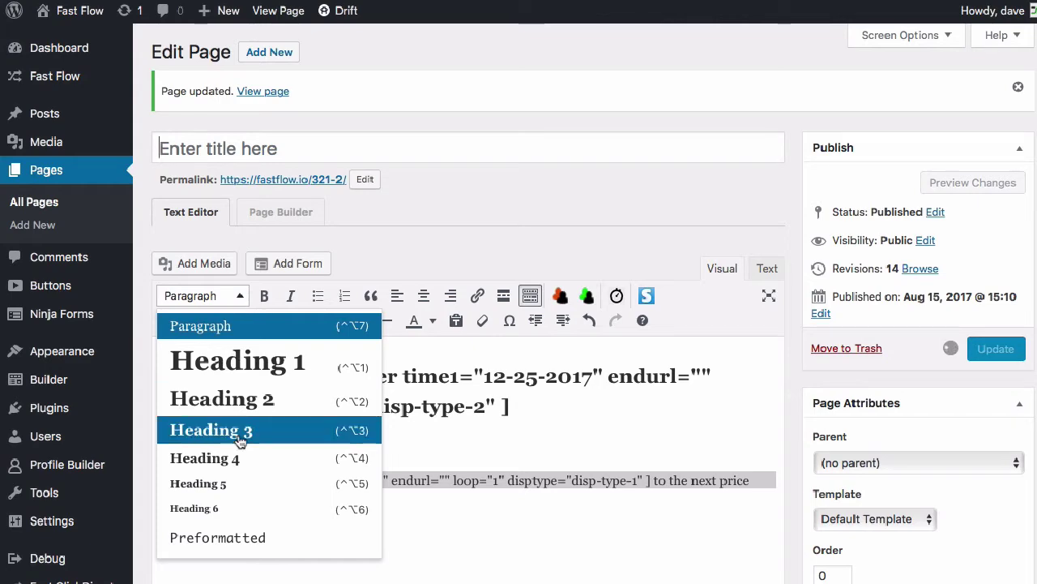